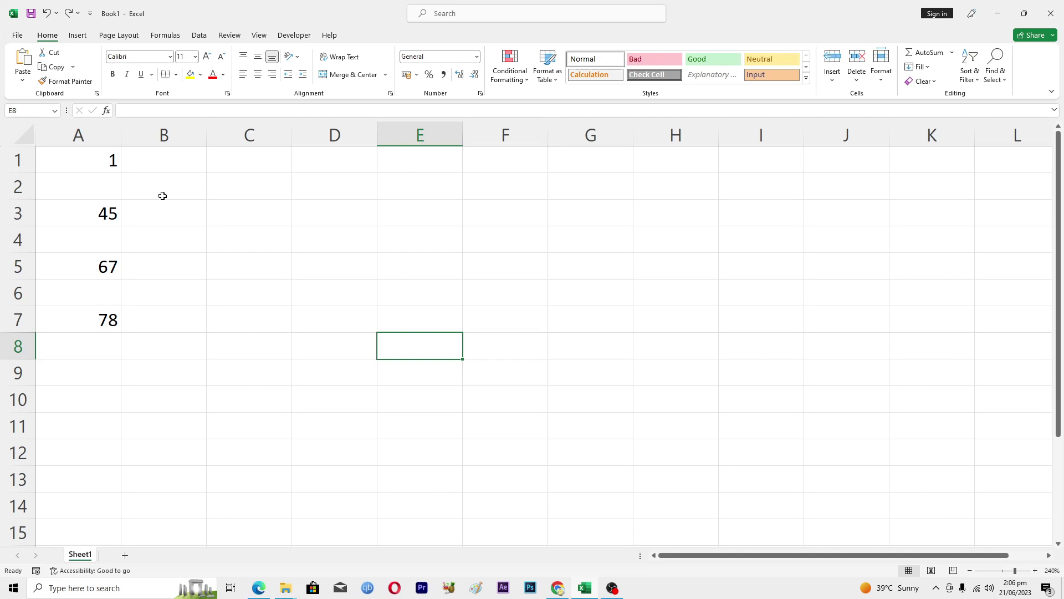
# Insert a 2-D clustered column chart of the values in A1:A7
pyautogui.moveTo(85, 152); pyautogui.dragTo(100, 325)
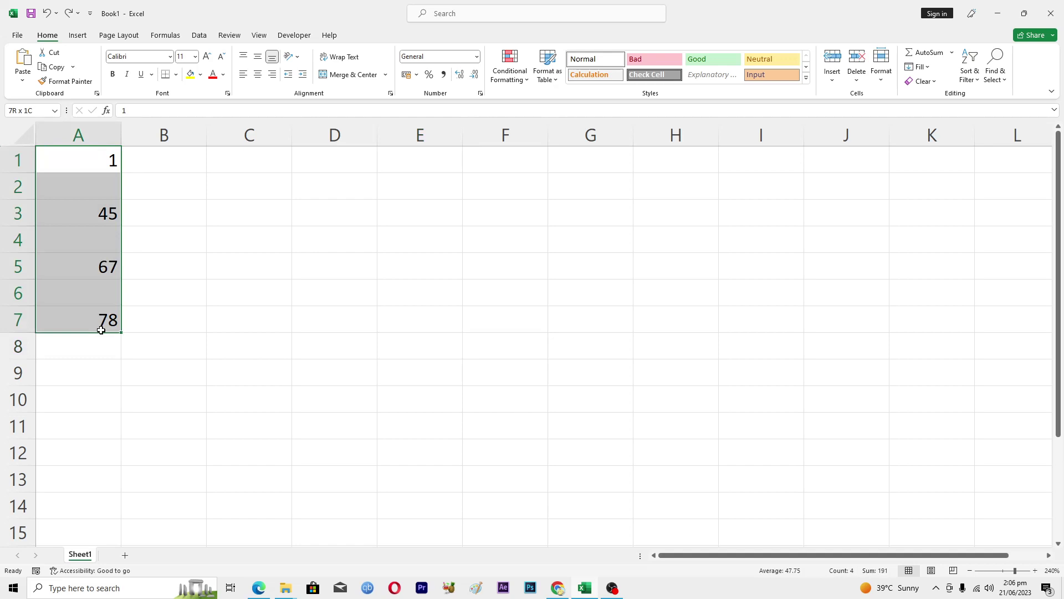
pyautogui.click(78, 39)
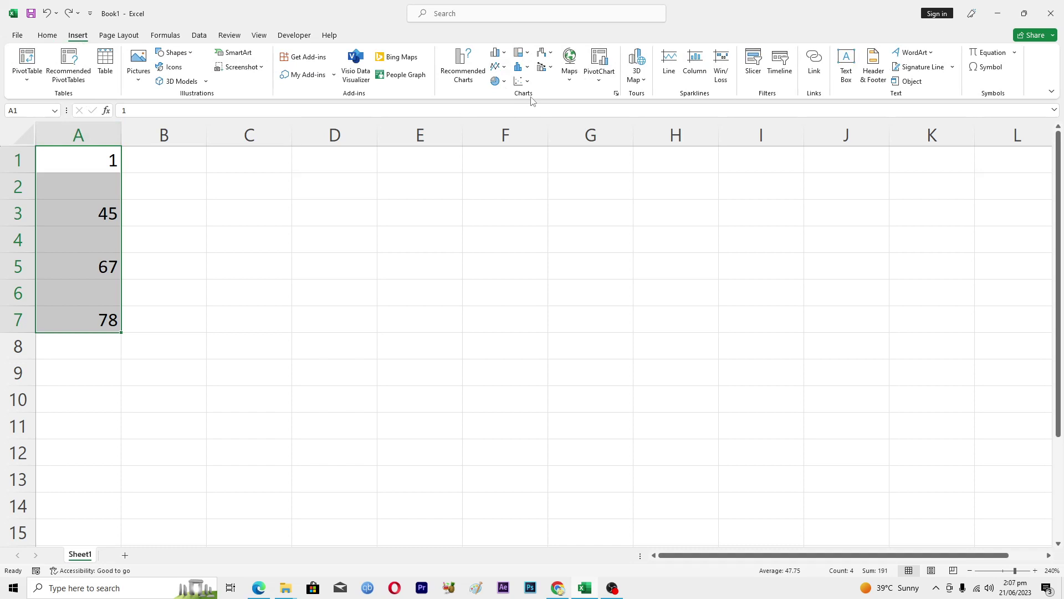
pyautogui.click(504, 55)
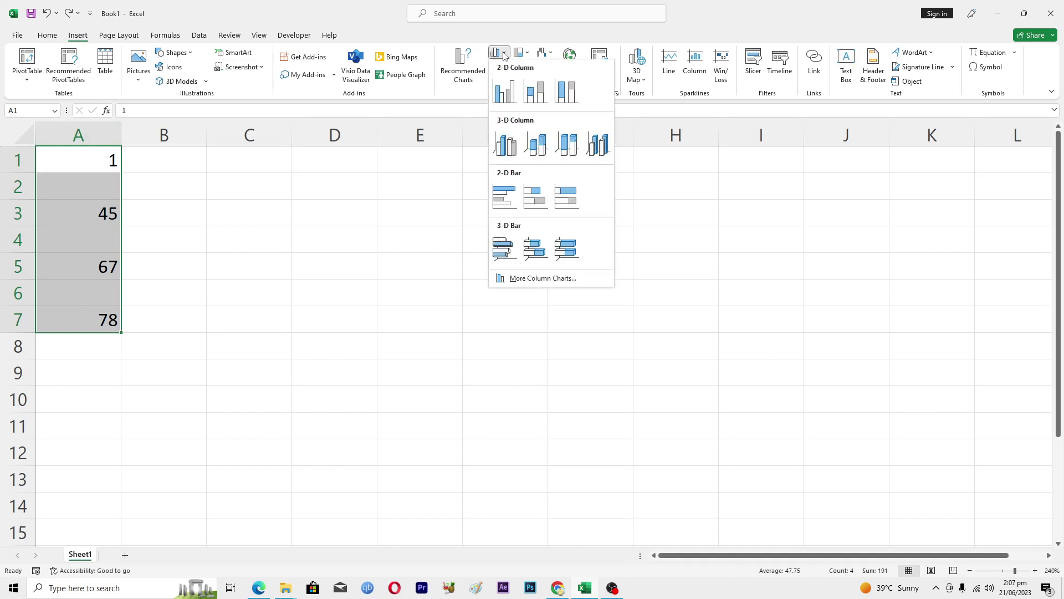
pyautogui.click(503, 90)
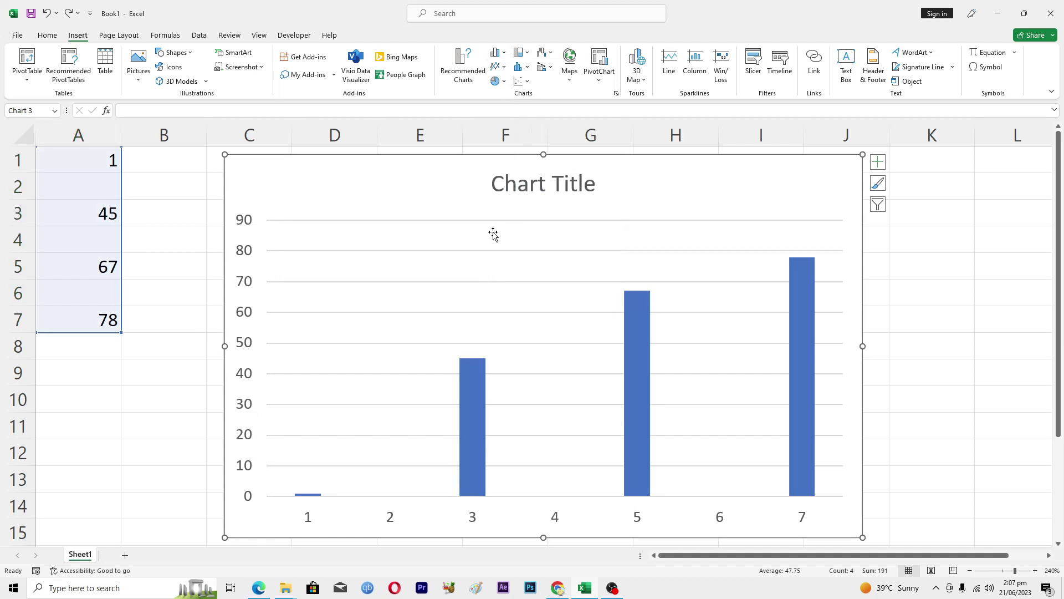
pyautogui.click(474, 403)
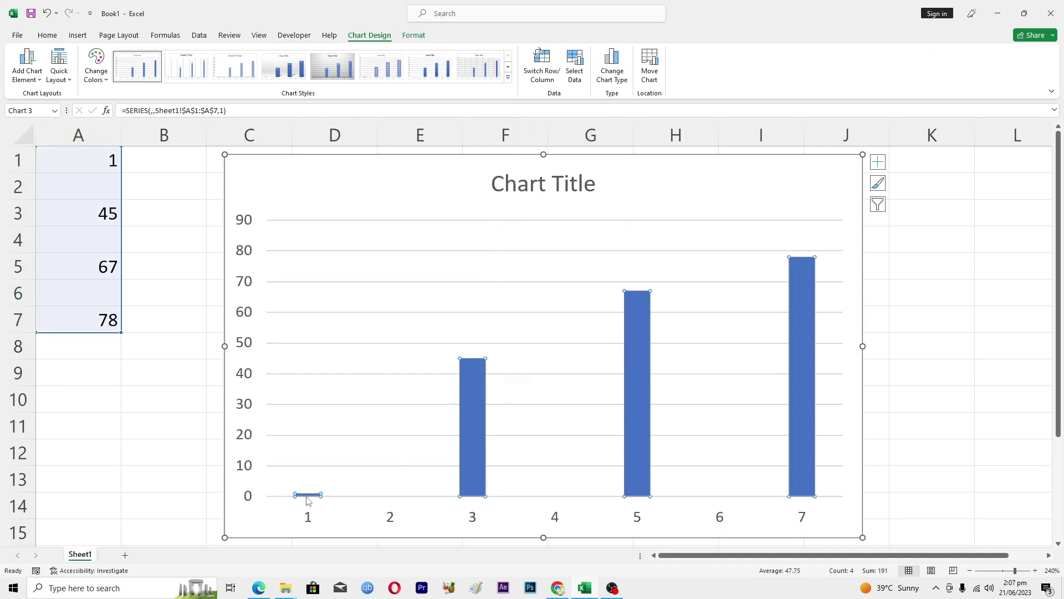
pyautogui.click(814, 323)
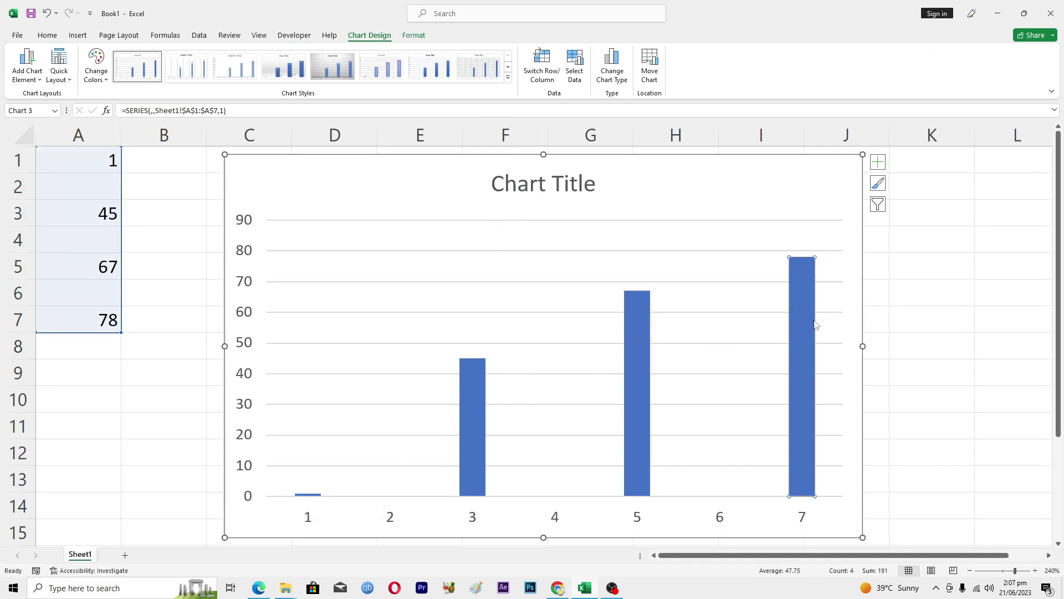
pyautogui.click(471, 400)
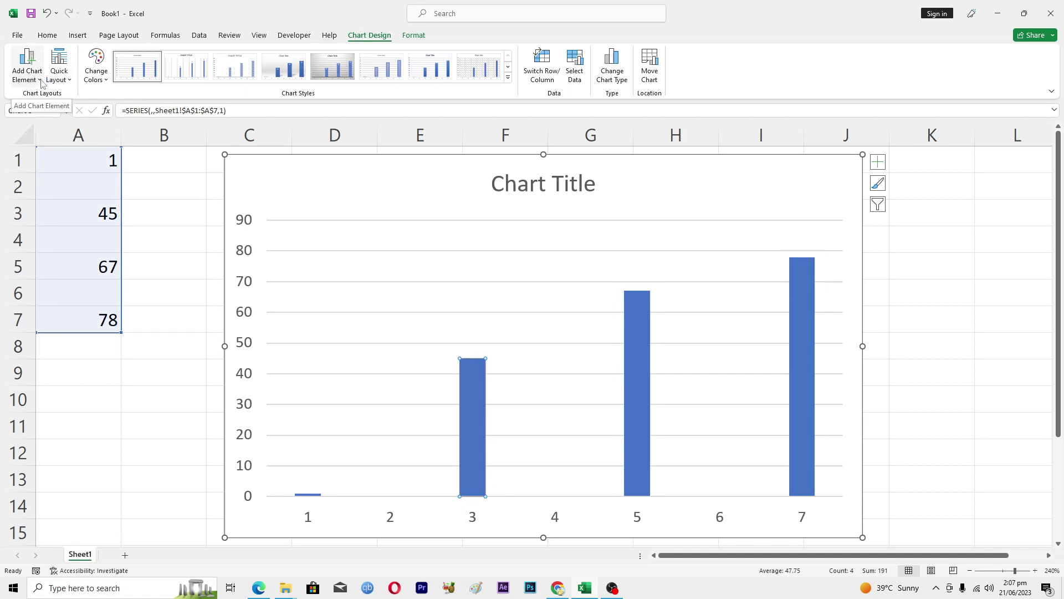
# Add Percentage error bars to the chart columns via Add Chart Element
pyautogui.click(39, 80)
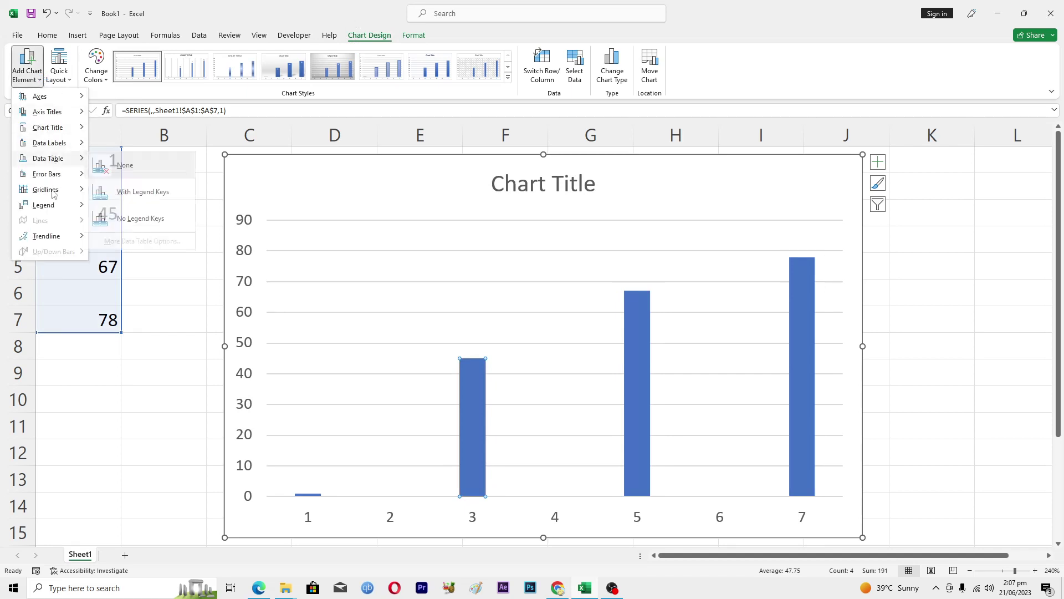
pyautogui.moveTo(47, 174)
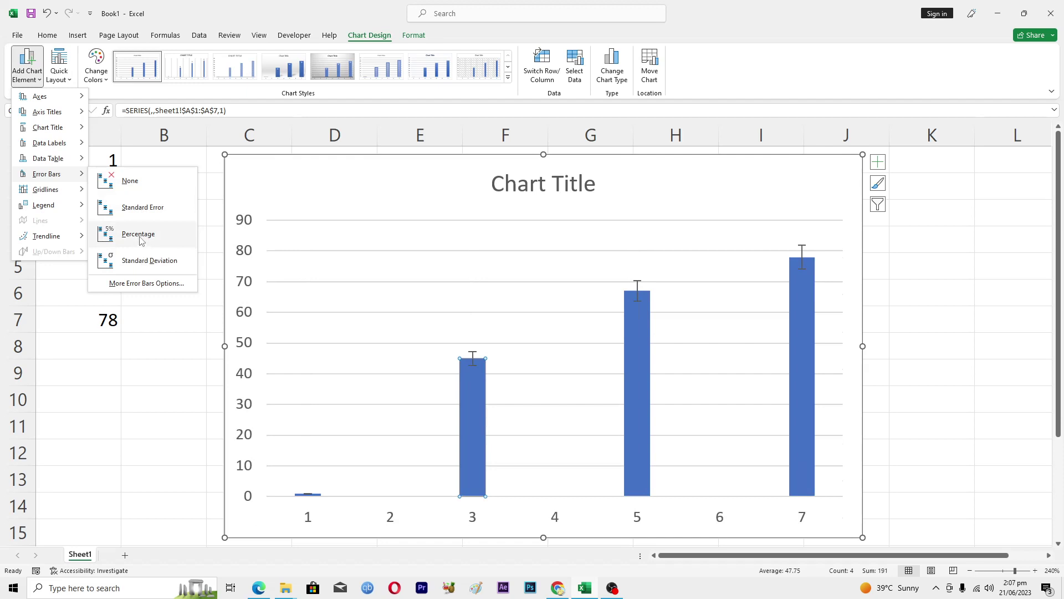
pyautogui.click(140, 241)
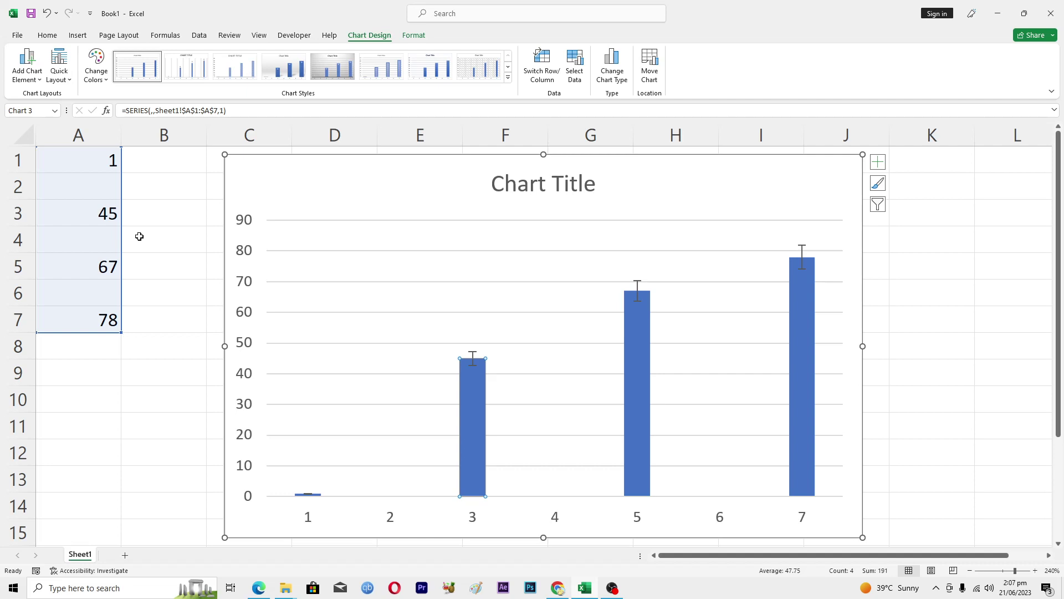
pyautogui.click(142, 240)
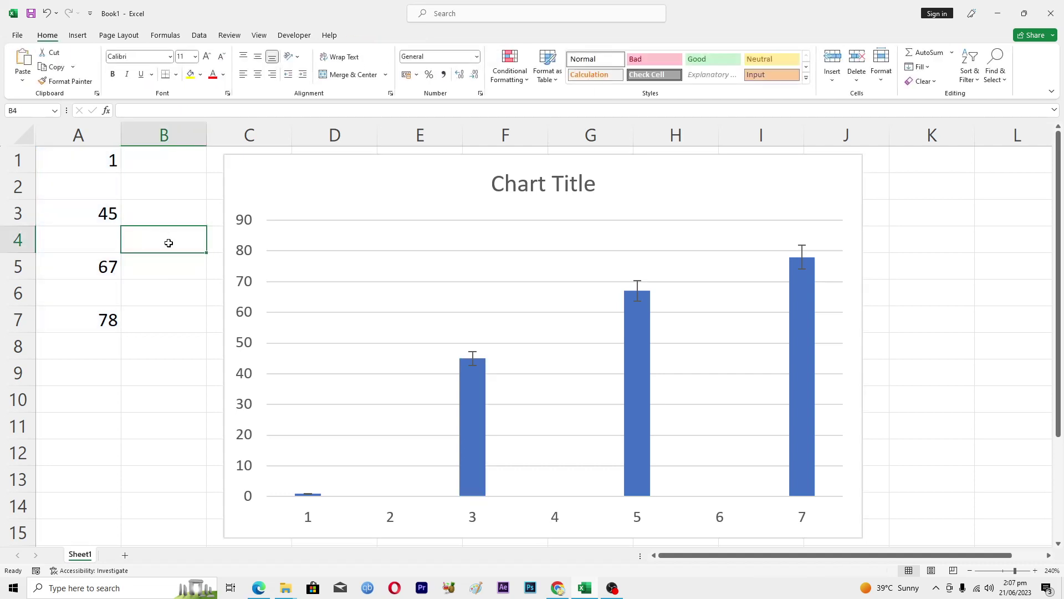